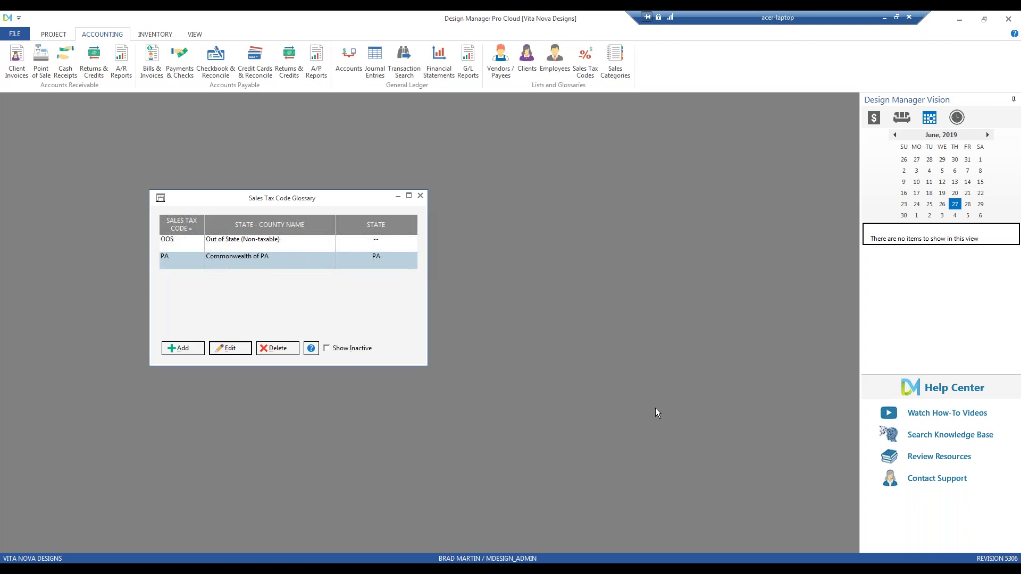
# Close the sales tax code glossary and start an Import from File
pyautogui.click(420, 196)
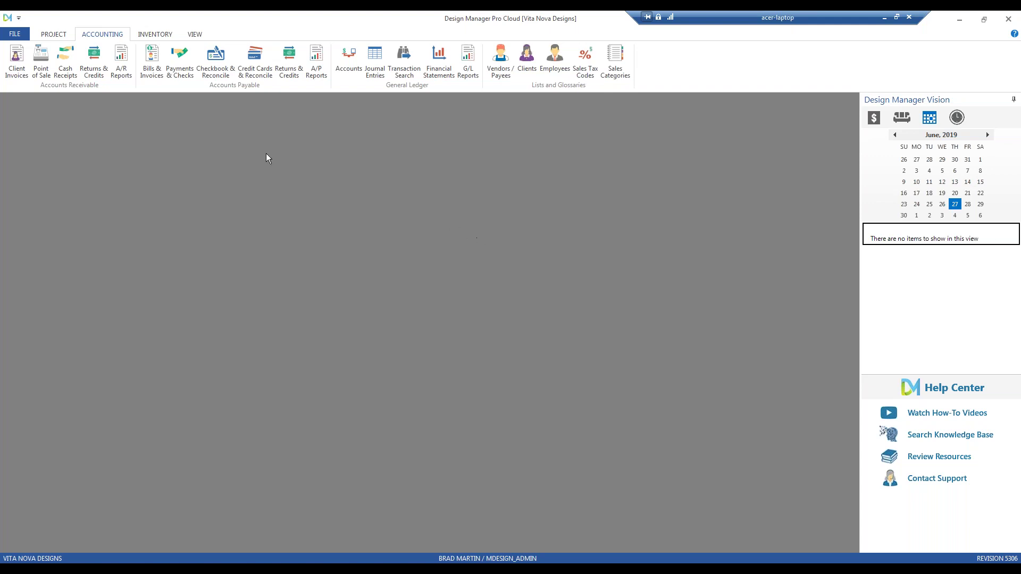
pyautogui.click(18, 36)
pyautogui.moveTo(48, 142)
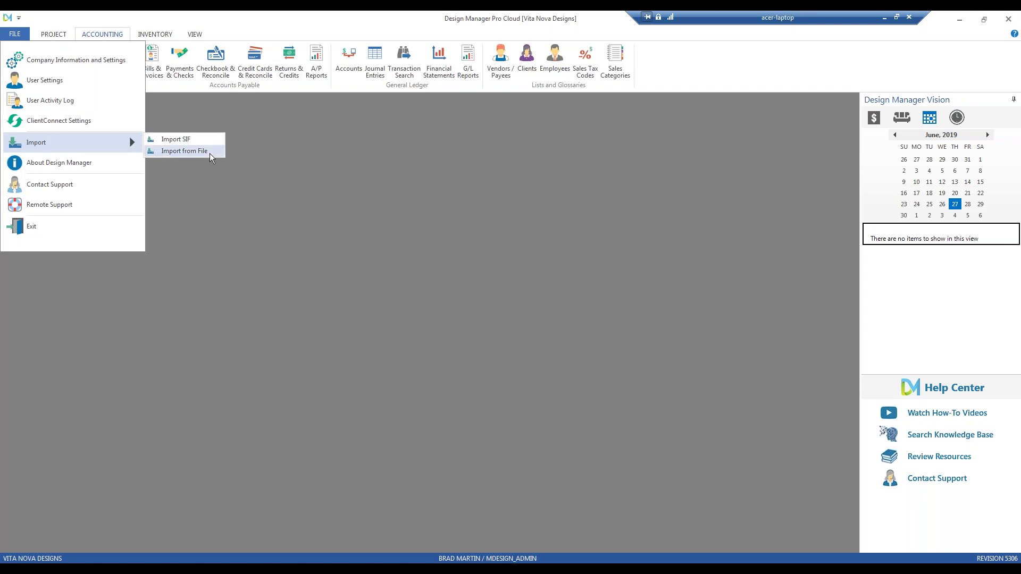
pyautogui.click(184, 151)
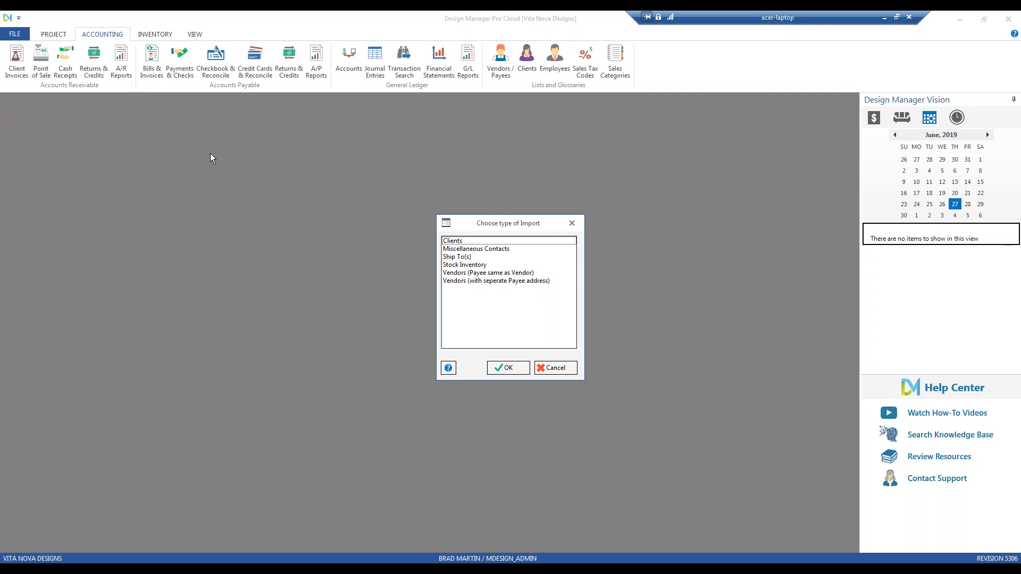
# Choose Clients as the import type and confirm it
pyautogui.click(469, 243)
pyautogui.click(483, 273)
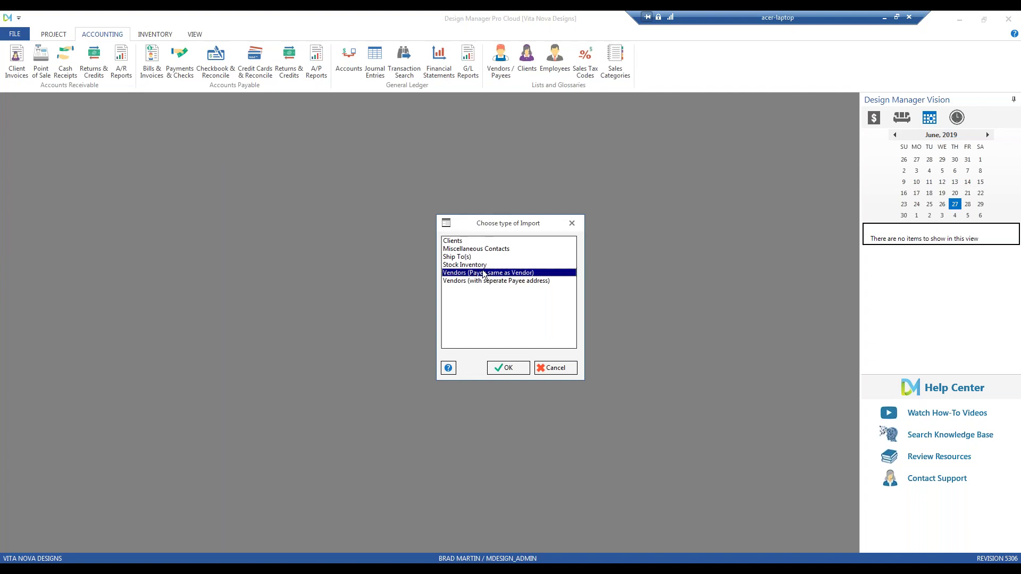
pyautogui.press('Up')
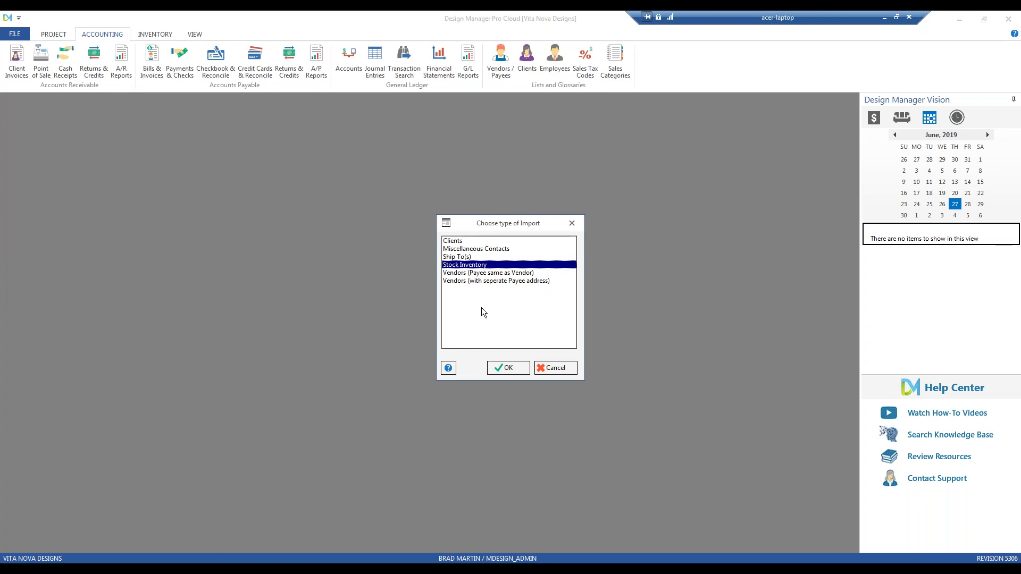
pyautogui.click(453, 242)
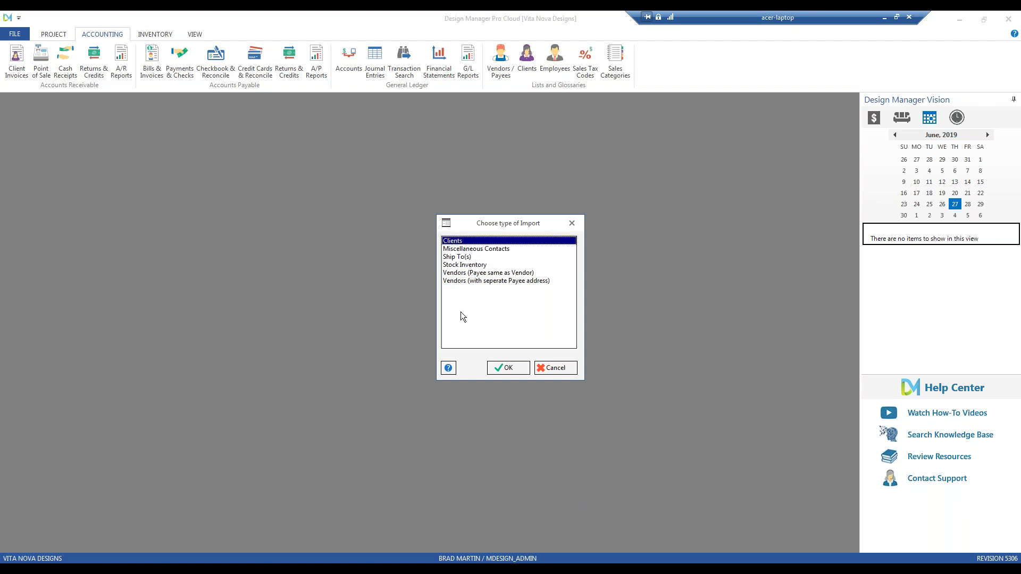
pyautogui.click(510, 369)
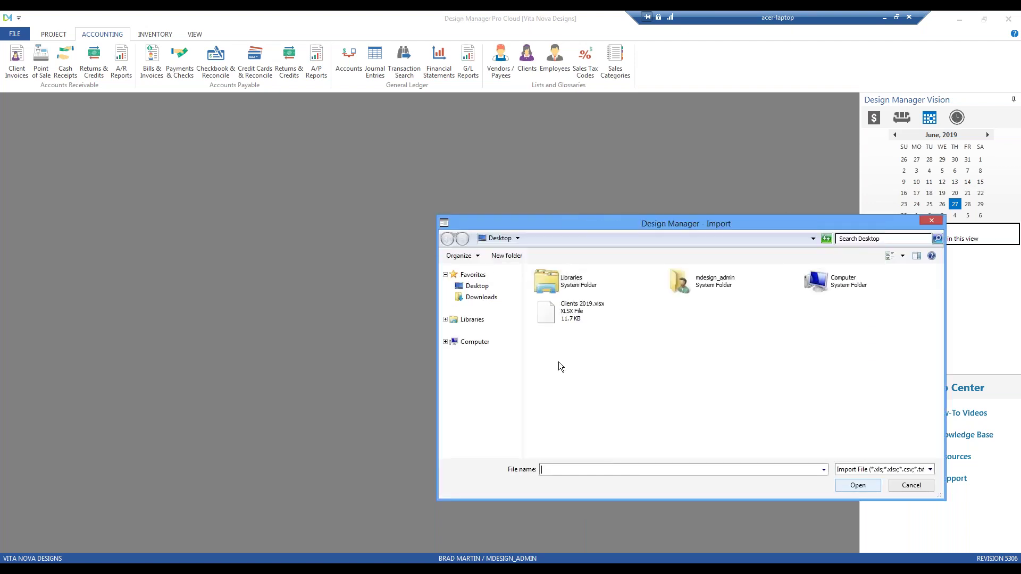
# Open Clients 2019.xlsx from the Desktop as the import source
pyautogui.moveTo(592, 225); pyautogui.dragTo(222, 134)
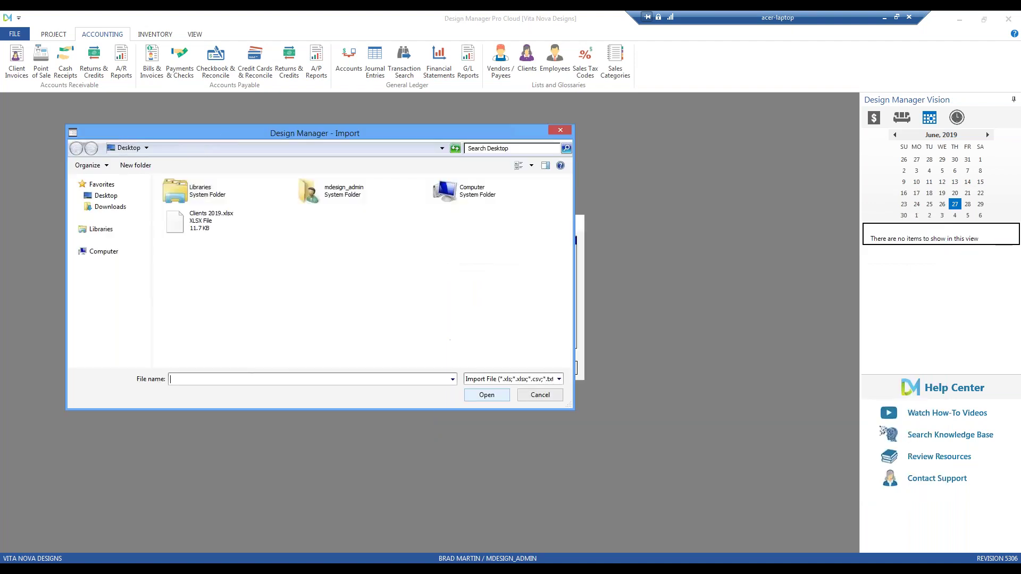
pyautogui.click(197, 225)
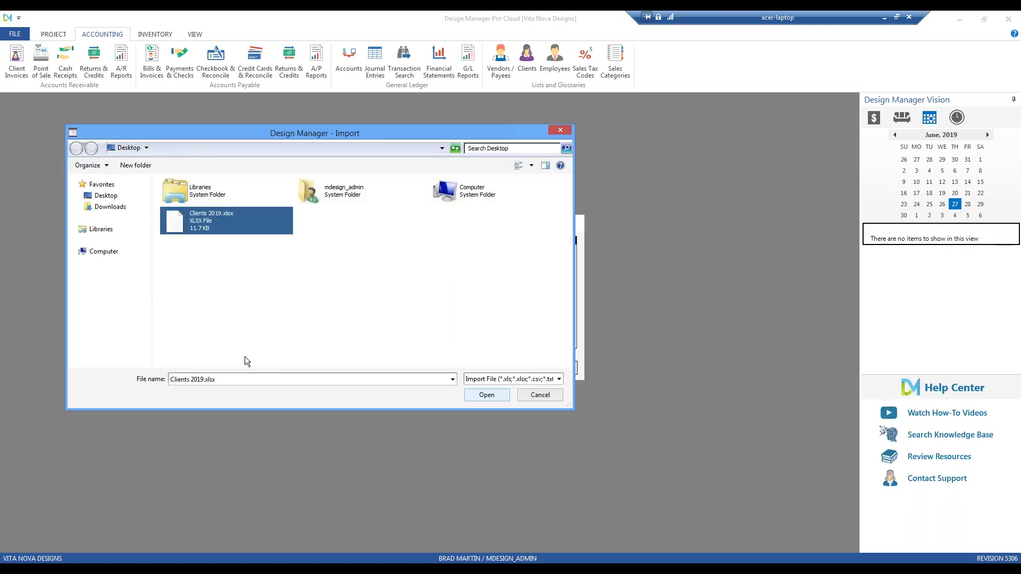
pyautogui.click(490, 394)
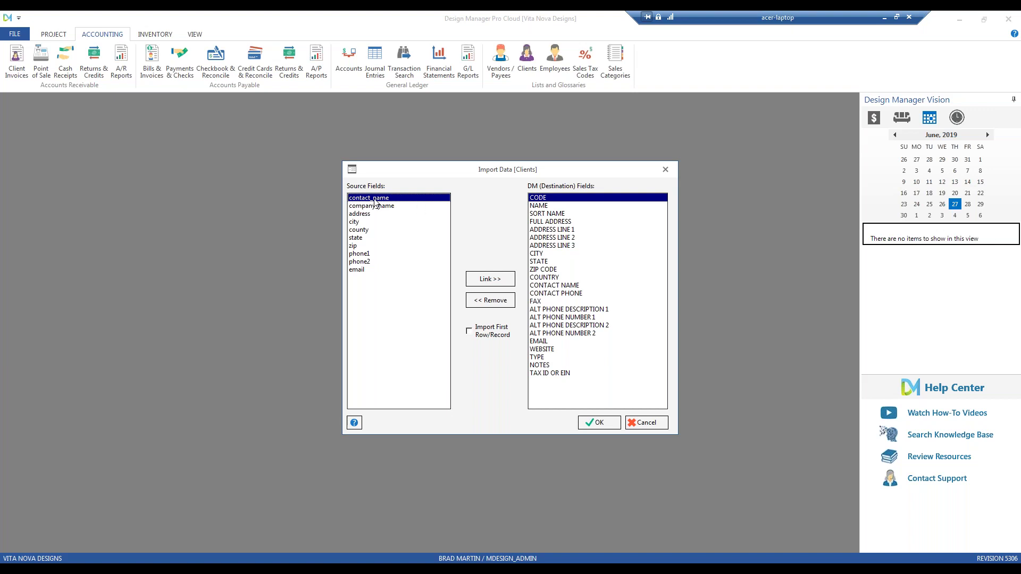
# Link contact_name, company_name and address to CONTACT NAME, NAME and FULL ADDRESS
pyautogui.click(553, 286)
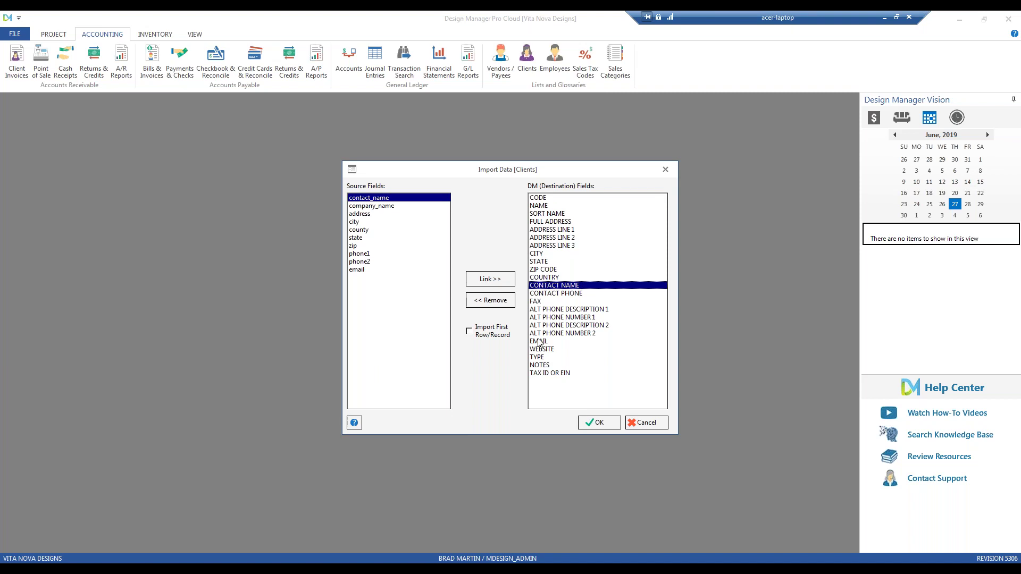
pyautogui.click(490, 282)
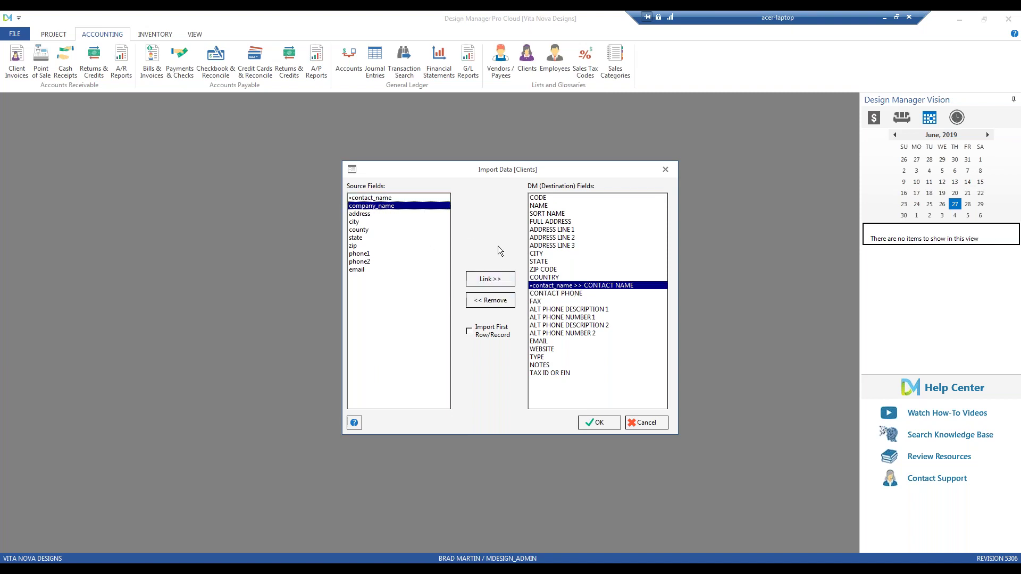
pyautogui.click(549, 207)
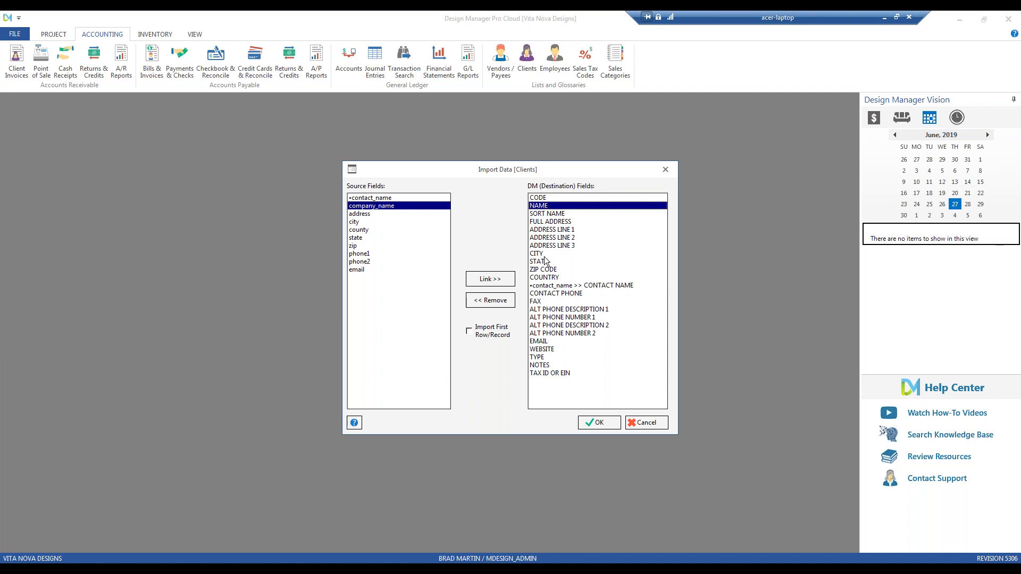
pyautogui.click(505, 285)
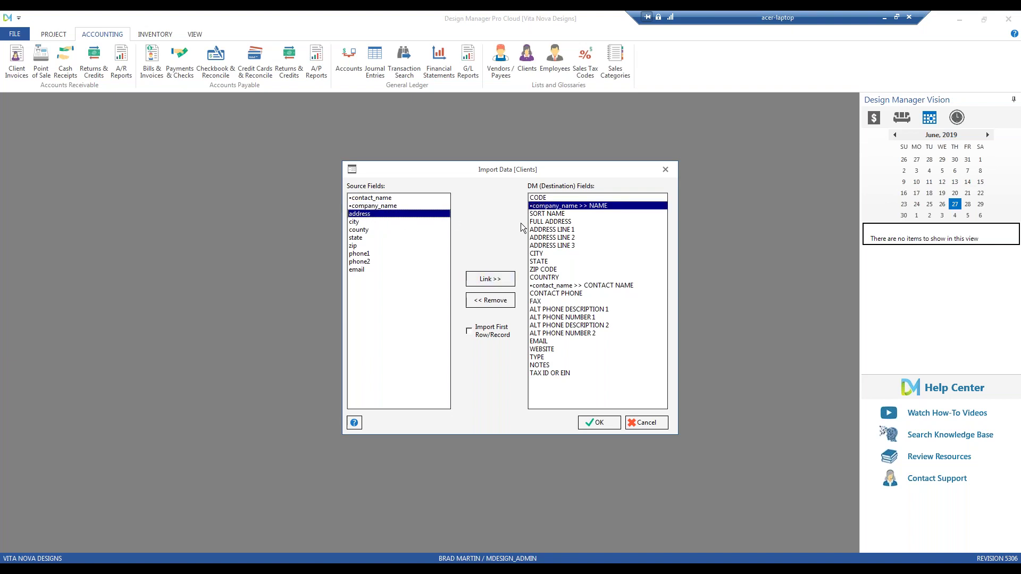
pyautogui.click(543, 222)
pyautogui.click(492, 278)
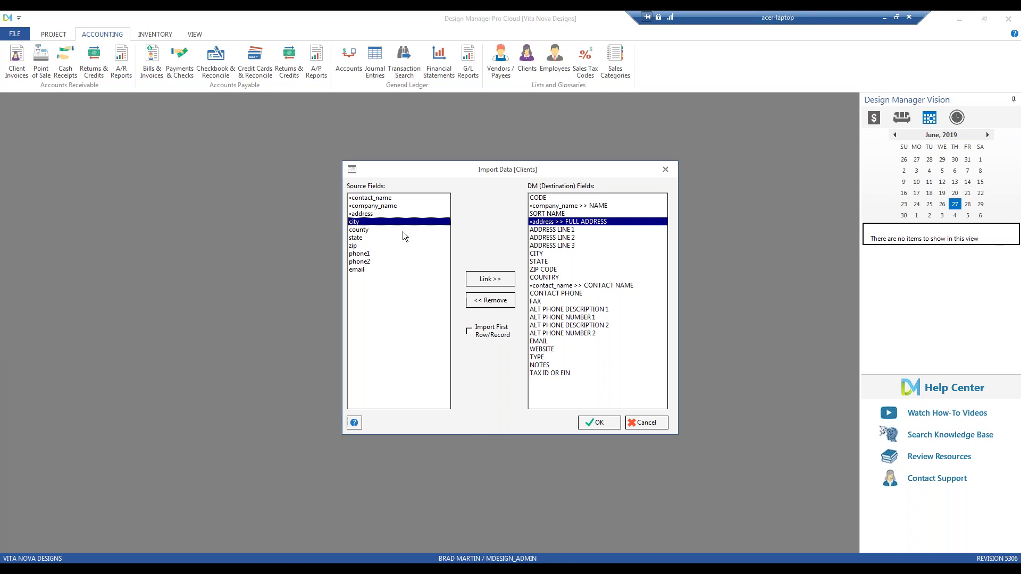
# Link city, state and zip to CITY, STATE and ZIP CODE
pyautogui.click(541, 253)
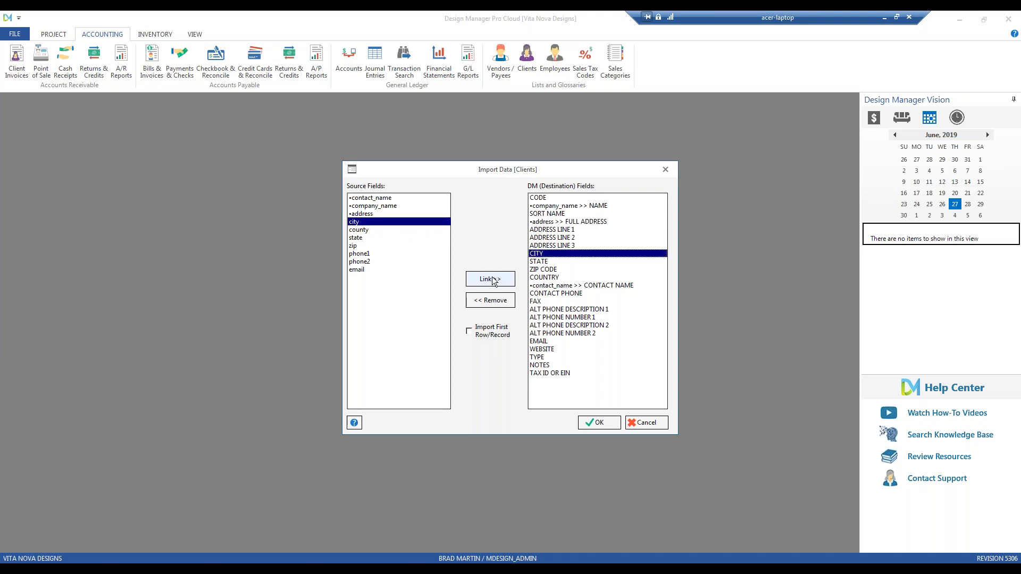
pyautogui.click(490, 278)
pyautogui.click(367, 238)
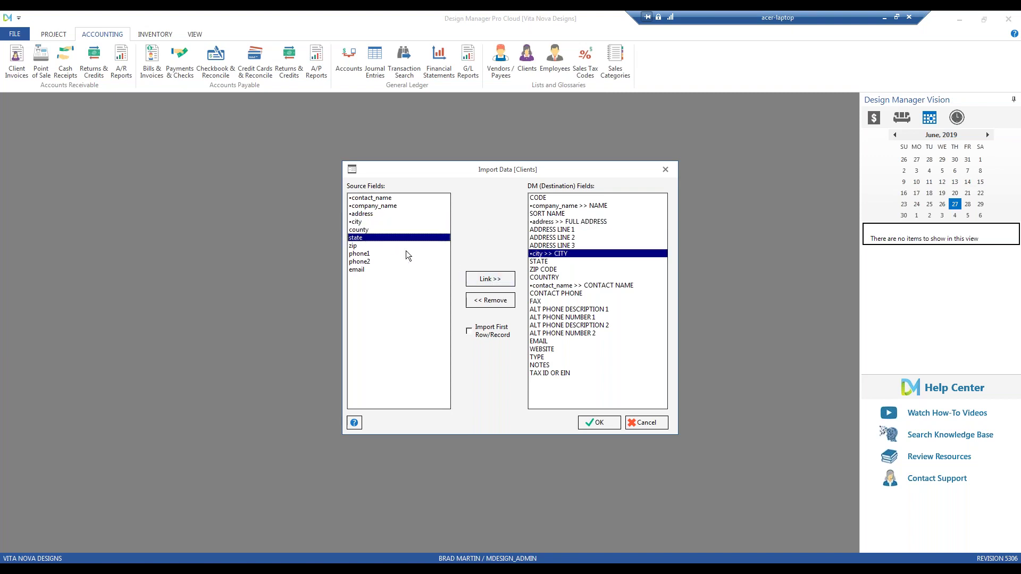
pyautogui.click(537, 262)
pyautogui.click(490, 278)
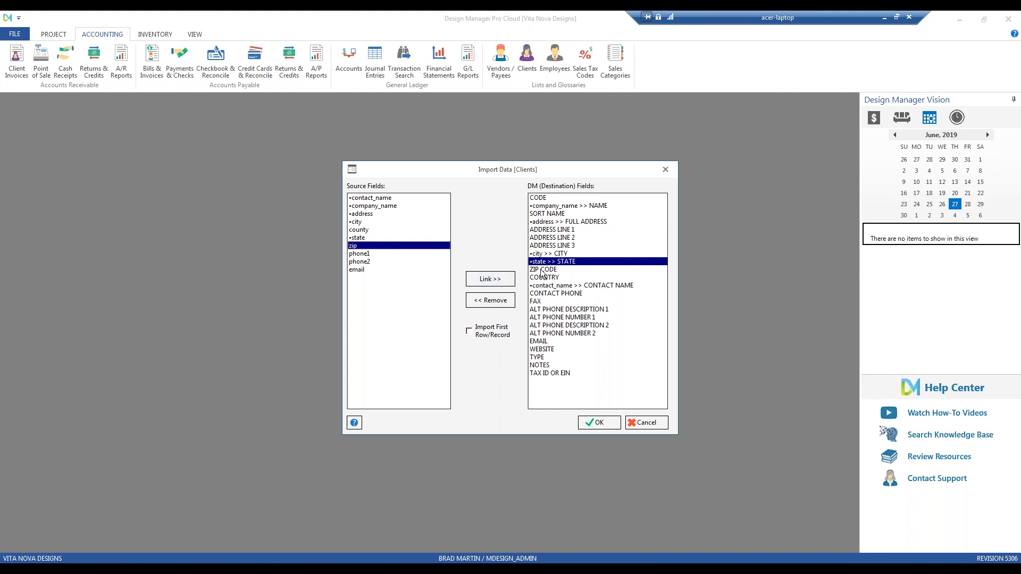
pyautogui.click(541, 269)
pyautogui.click(490, 279)
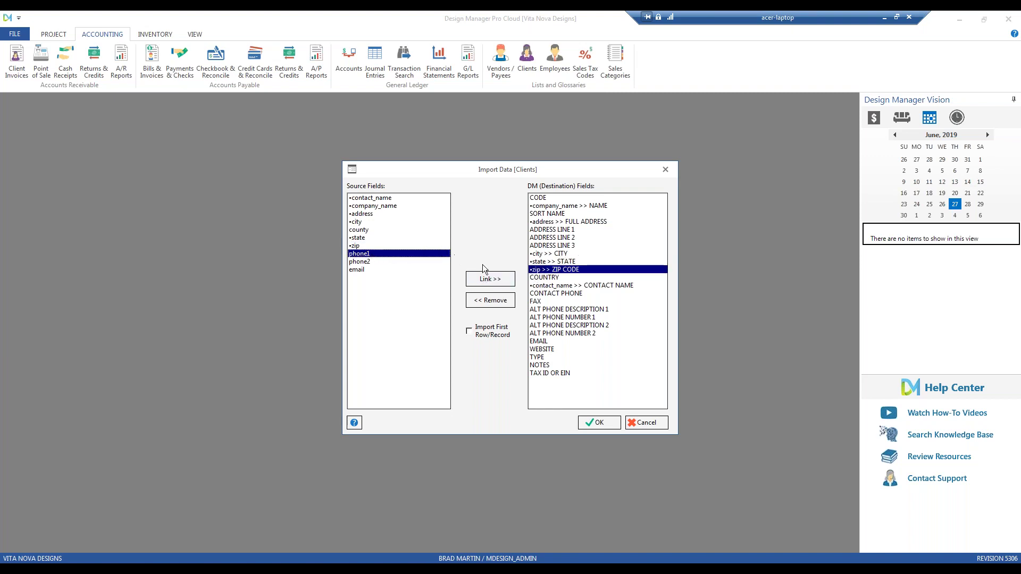
# Link phone1, phone2 and email to CONTACT PHONE, ALT PHONE NUMBER 1 and EMAIL
pyautogui.click(547, 294)
pyautogui.click(489, 278)
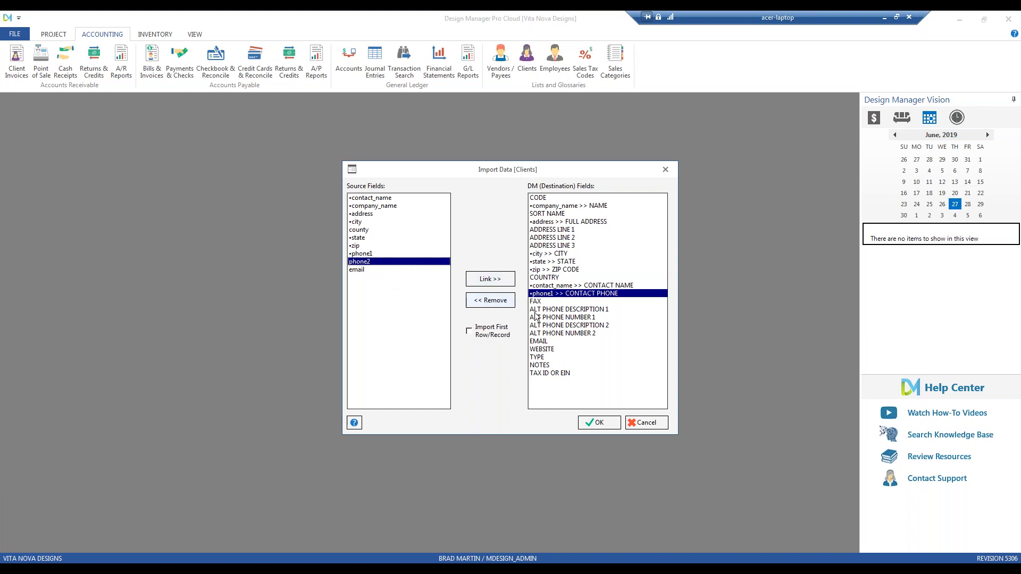
pyautogui.click(559, 317)
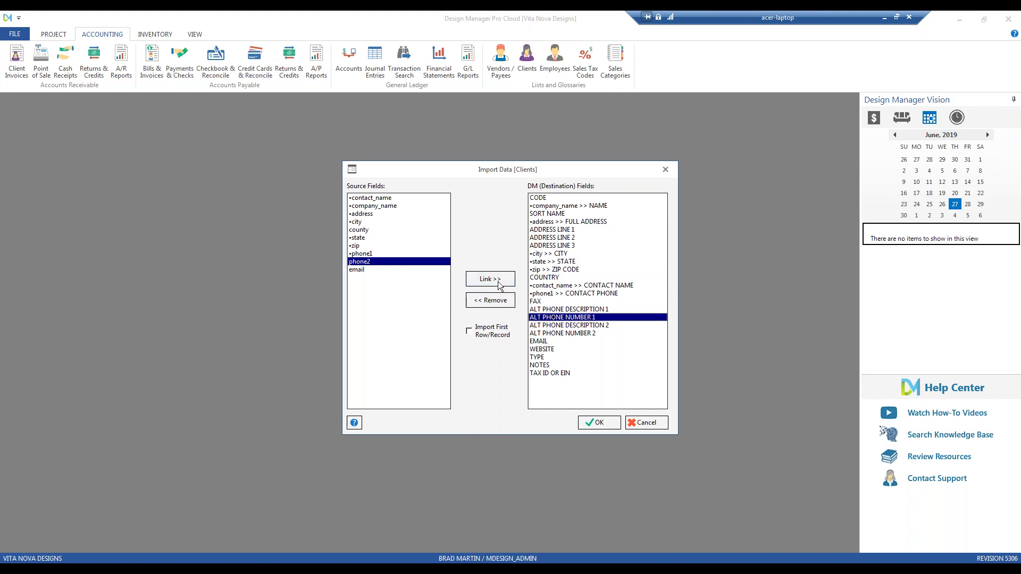
pyautogui.click(495, 283)
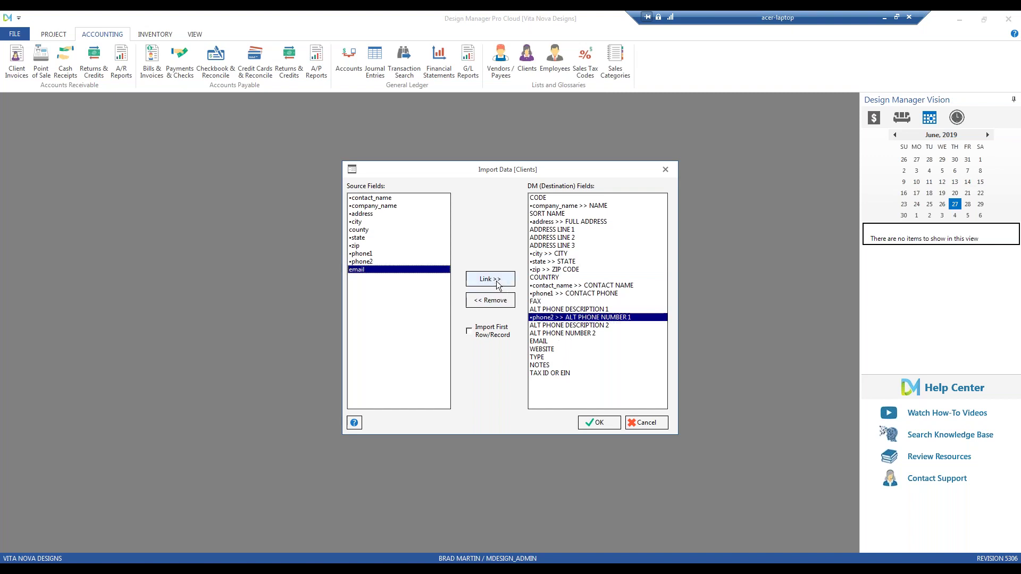
pyautogui.click(533, 334)
pyautogui.click(535, 342)
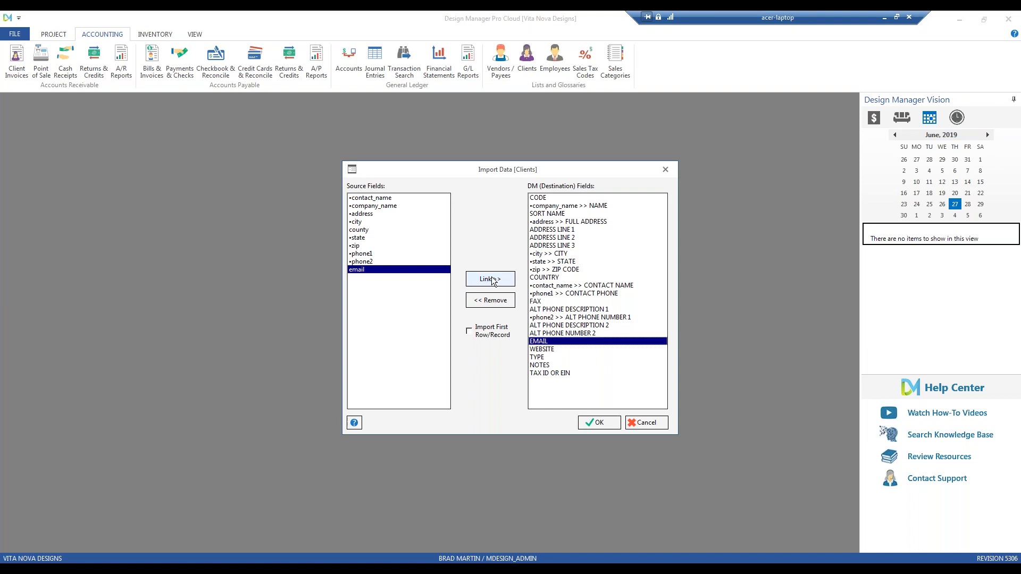
pyautogui.click(494, 282)
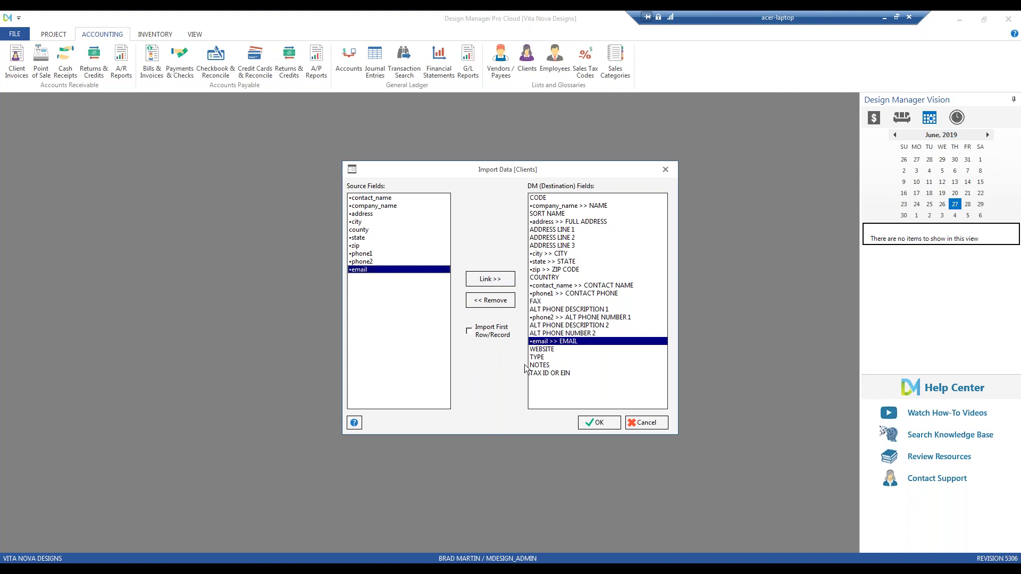
# Load the mapped records, review the client rows, and commit all ten to the database
pyautogui.click(601, 423)
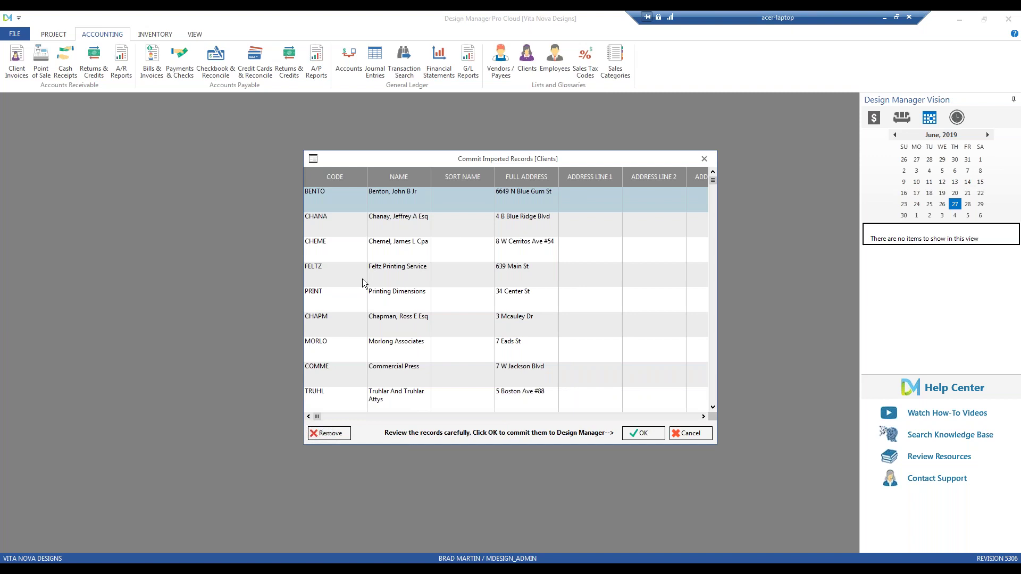
pyautogui.click(362, 297)
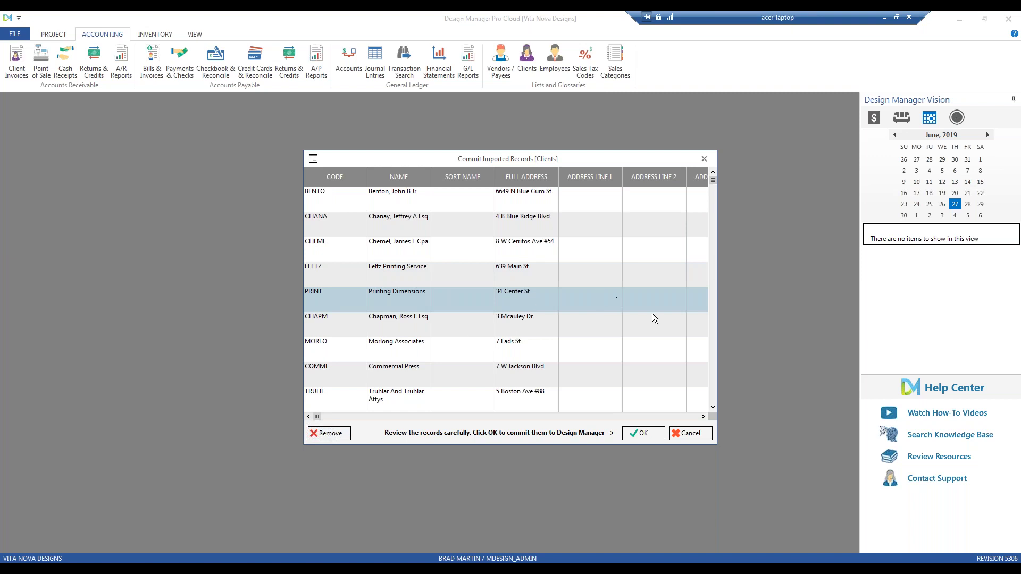
pyautogui.click(643, 433)
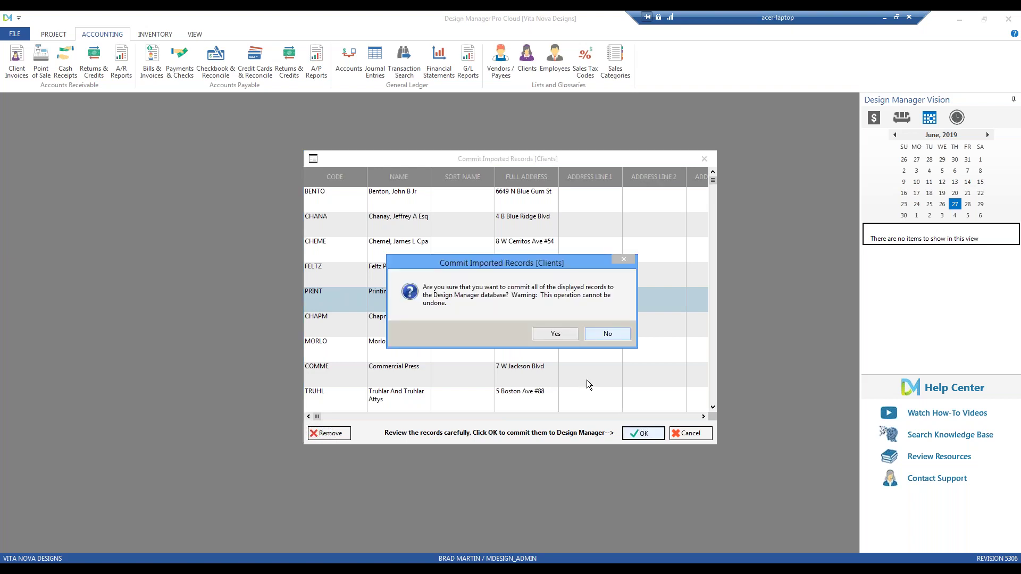
pyautogui.click(559, 334)
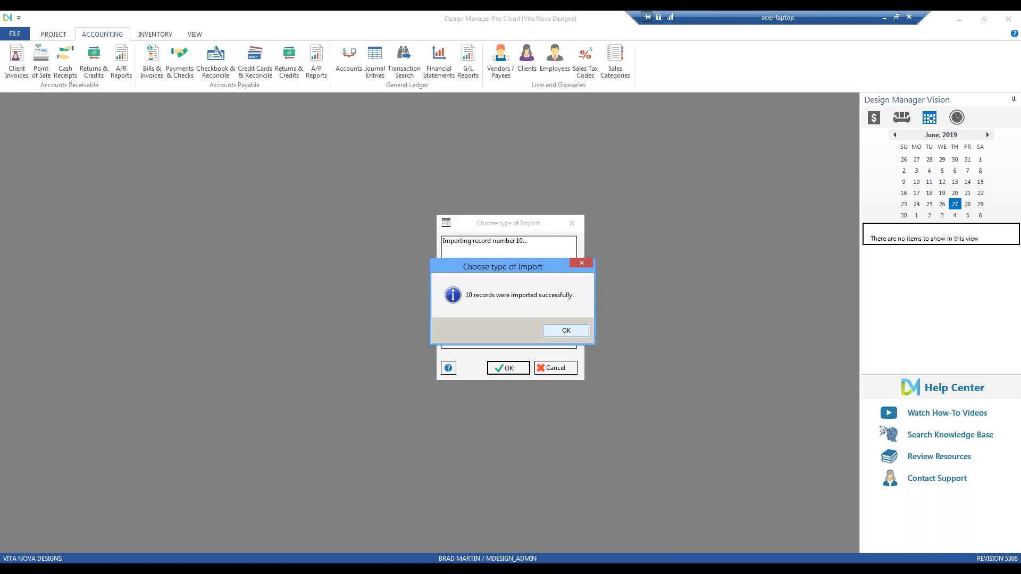
# Dismiss the import success message and check the new clients in the Client Glossary
pyautogui.click(564, 332)
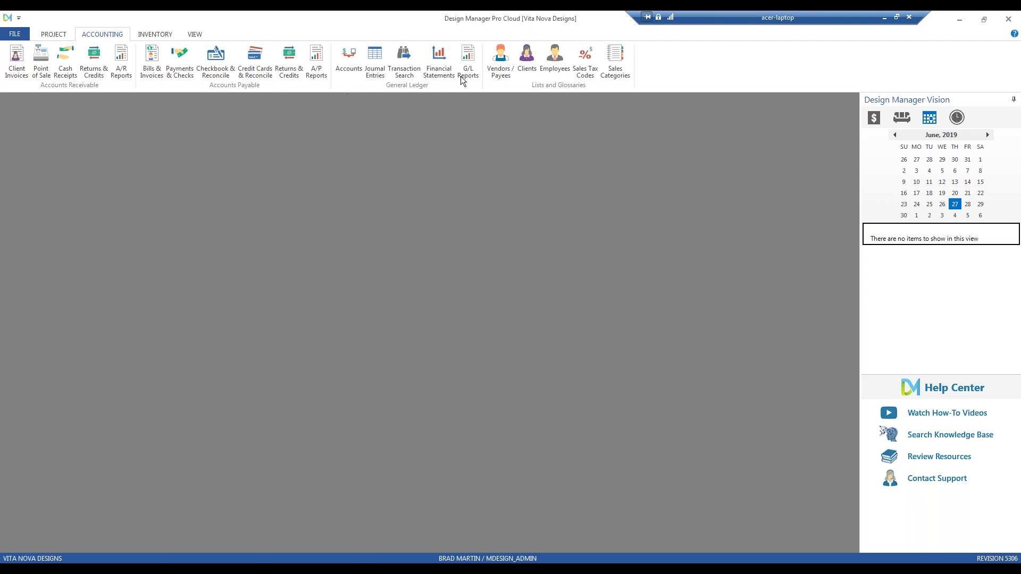
pyautogui.click(527, 61)
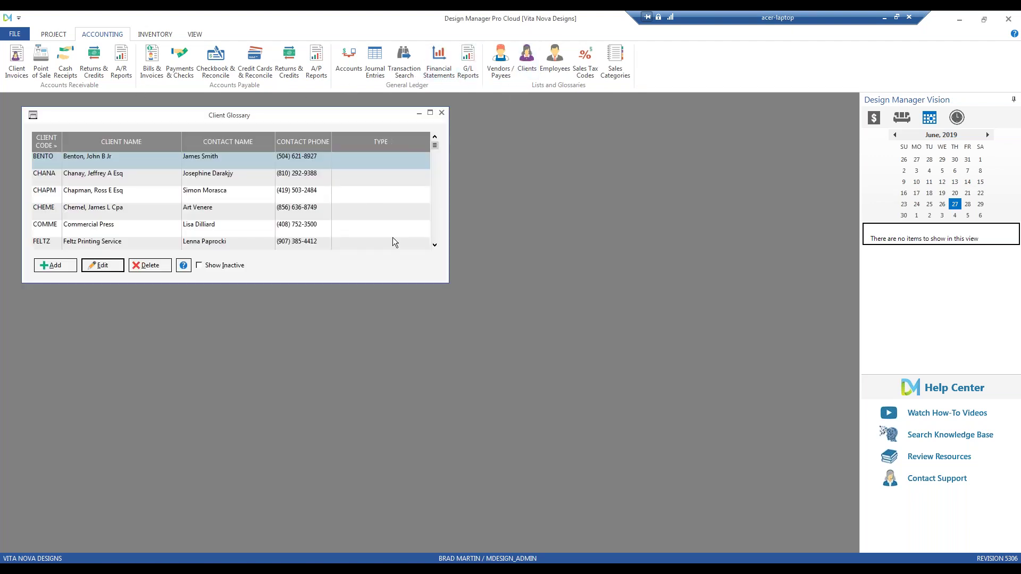
pyautogui.moveTo(449, 283); pyautogui.dragTo(479, 426)
pyautogui.click(472, 113)
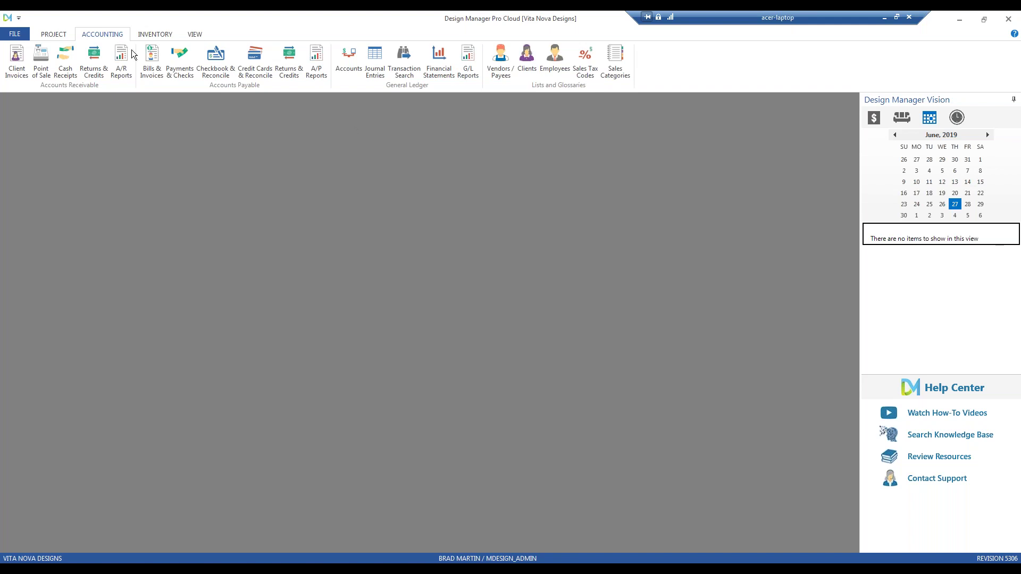
# Bring up the Address Book and scroll through the imported clients
pyautogui.click(59, 35)
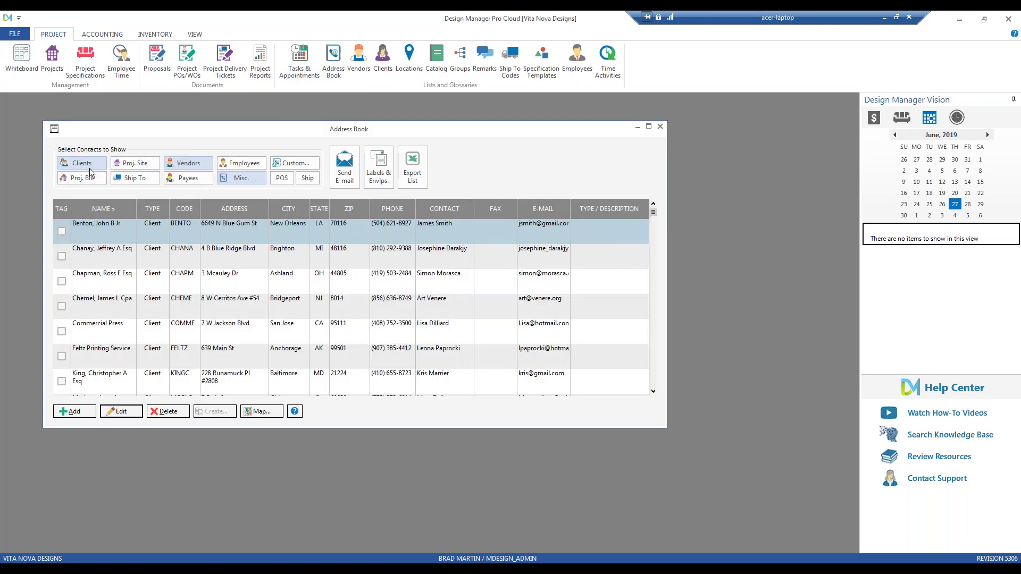
pyautogui.click(398, 257)
pyautogui.scroll(-1, 400, 261)
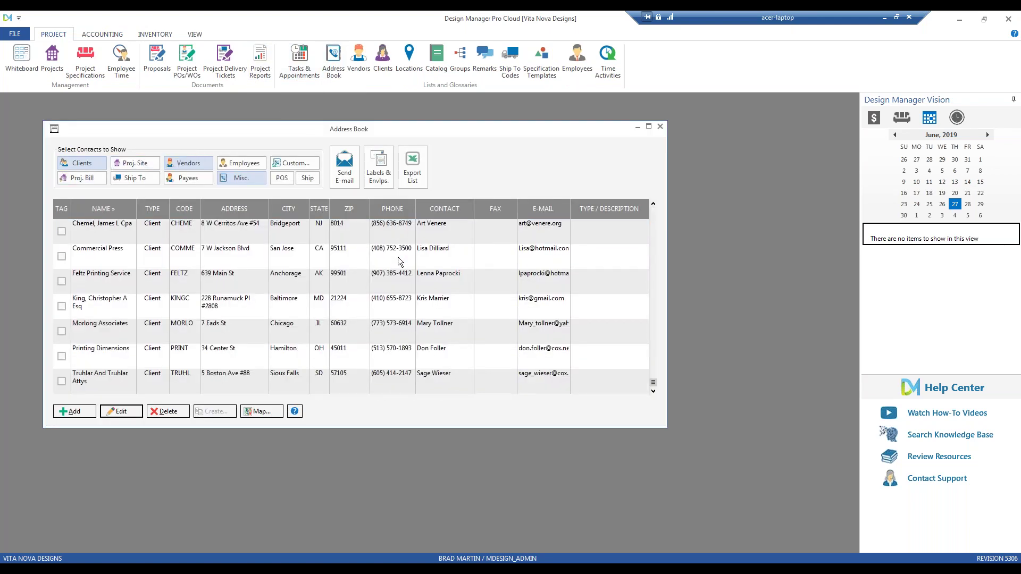